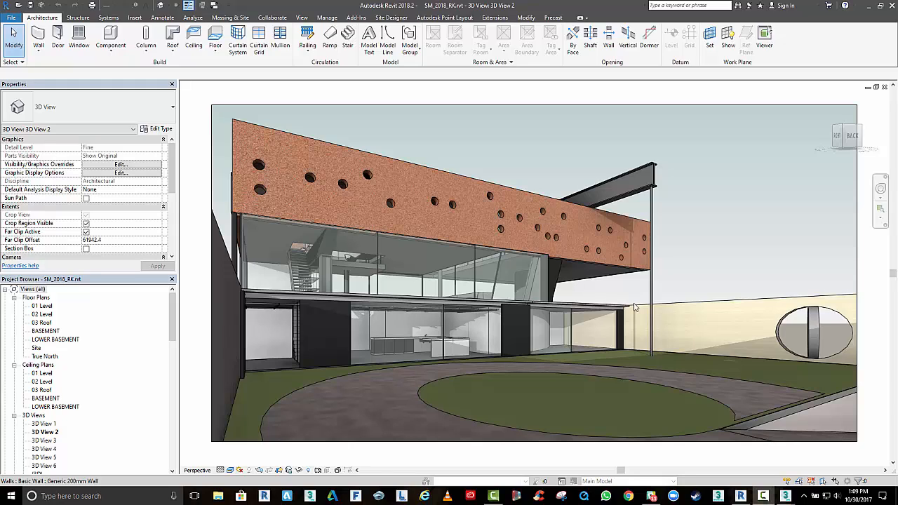
Open the default 3D view and orient it to show the house from its courtyard side.
{"action": "left_click", "coordinate": [167, 5]}
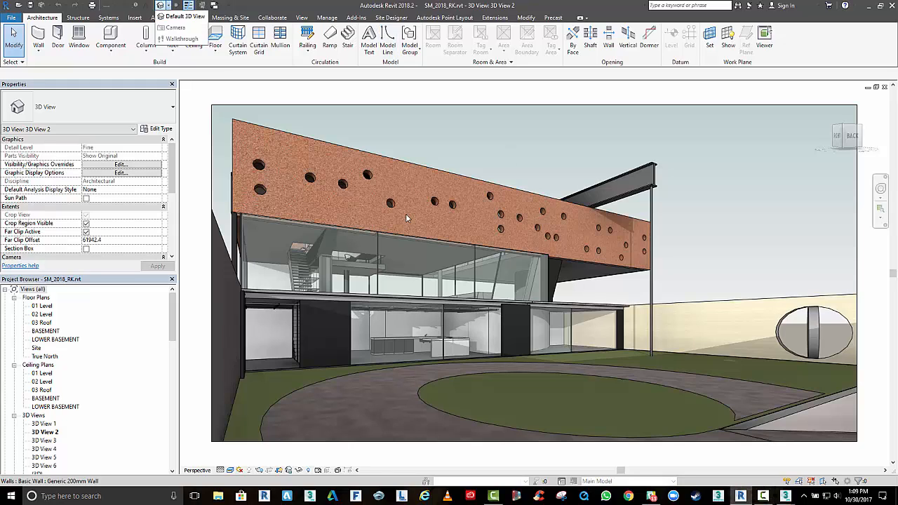
{"action": "left_click", "coordinate": [183, 16]}
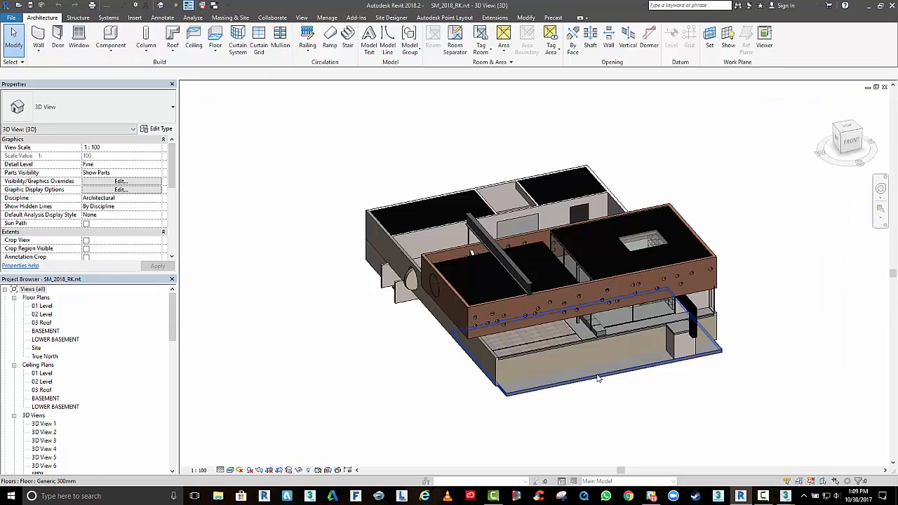
{"action": "middle_click_drag", "start_coordinate": [598, 379], "coordinate": [663, 372], "text": "shift"}
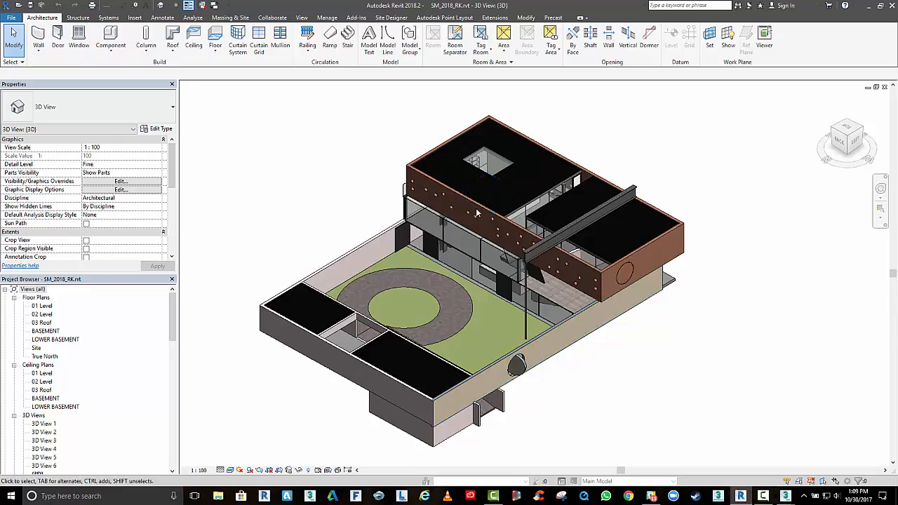
{"action": "scroll", "coordinate": [477, 212], "scroll_direction": "up", "scroll_amount": 8}
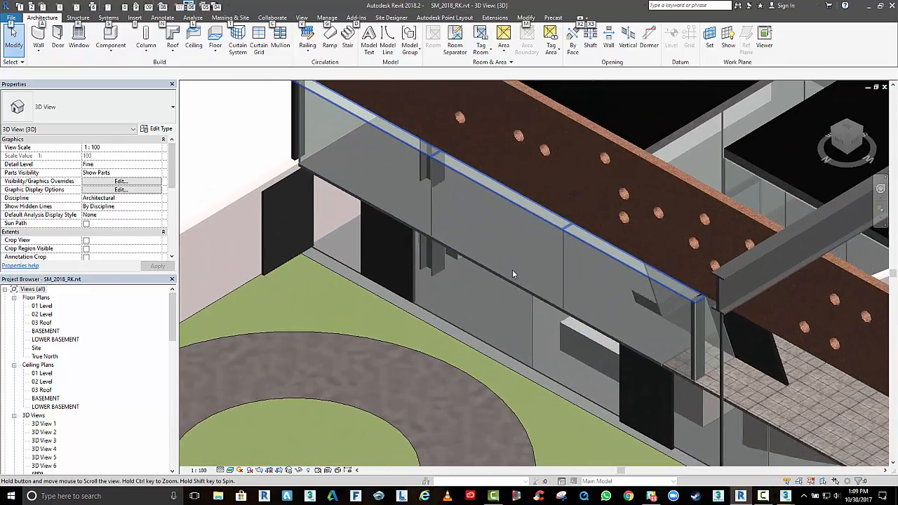
{"action": "middle_click_drag", "start_coordinate": [512, 269], "coordinate": [578, 258], "text": "shift"}
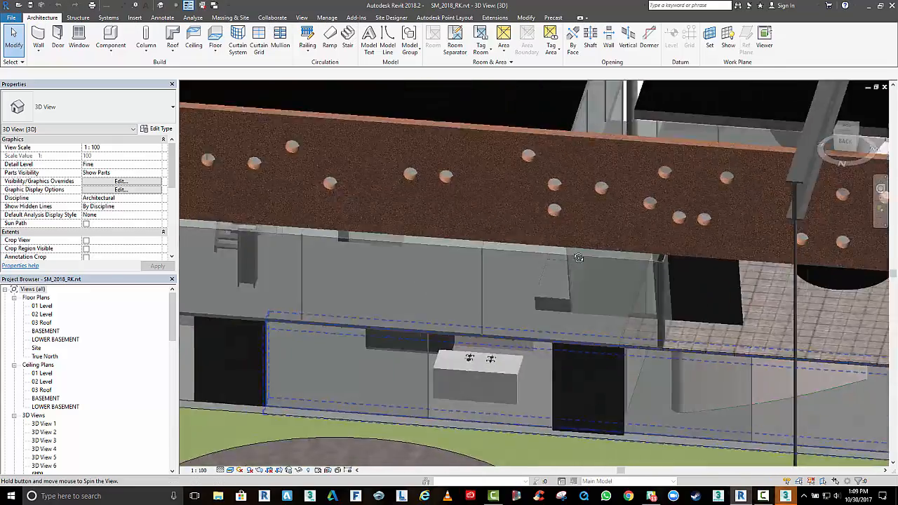
{"action": "scroll", "coordinate": [484, 268], "scroll_direction": "down", "scroll_amount": 10}
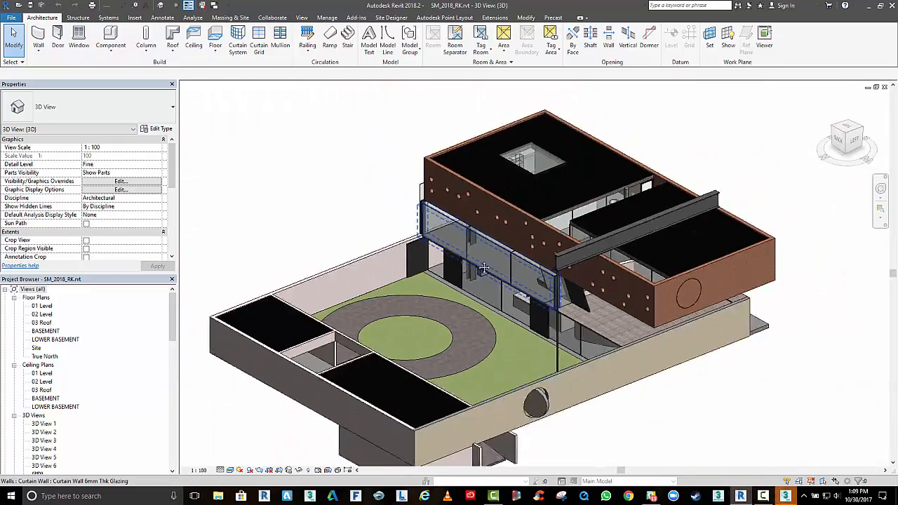
{"action": "middle_click_drag", "start_coordinate": [484, 268], "coordinate": [470, 238]}
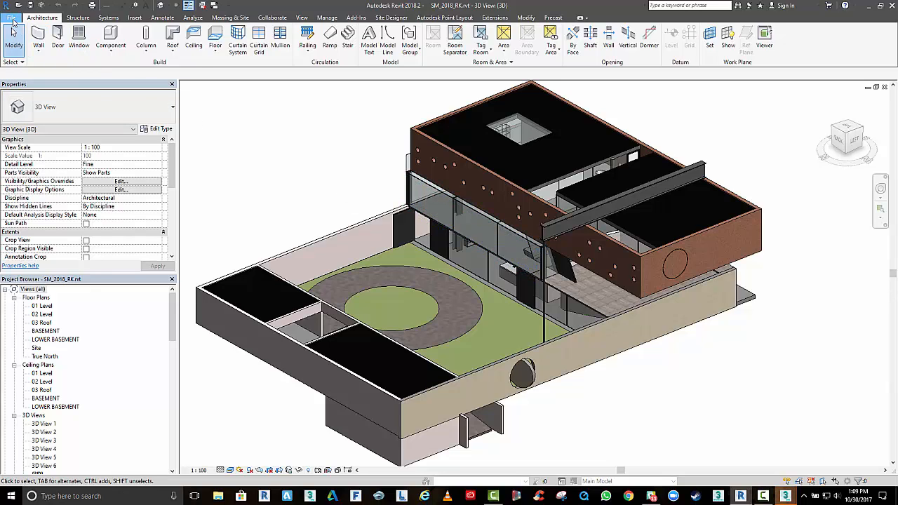
Run the 3ds Max Design Exterior Rendering suite workflow with the Camera type excluded in its settings.
{"action": "left_click", "coordinate": [13, 19]}
{"action": "mouse_move", "coordinate": [34, 148]}
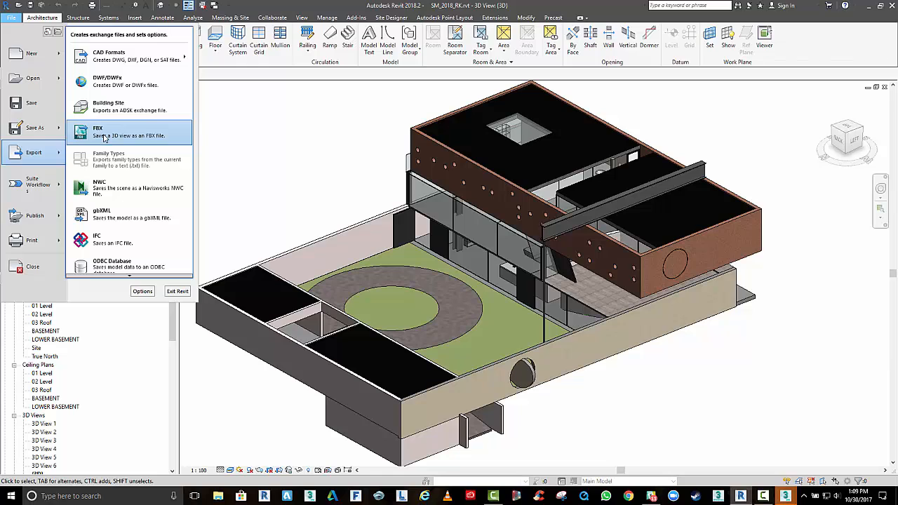
{"action": "mouse_move", "coordinate": [35, 184]}
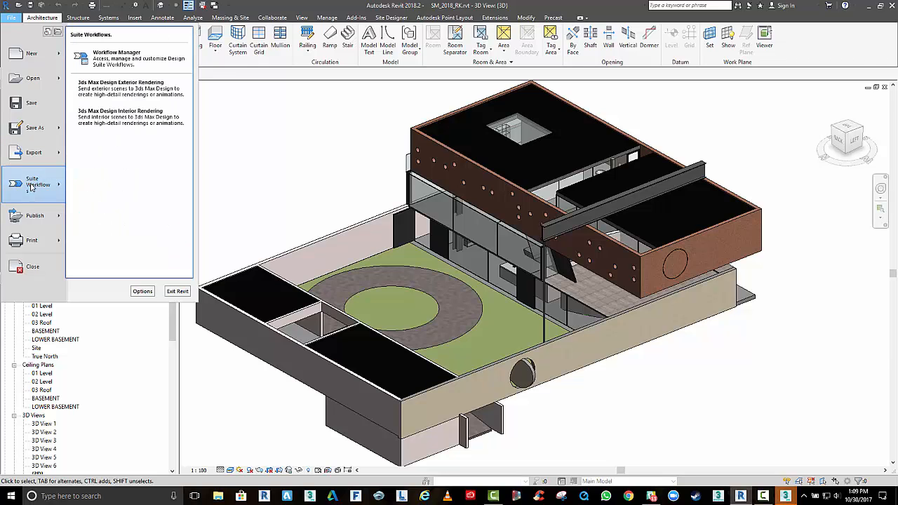
{"action": "left_click", "coordinate": [97, 100]}
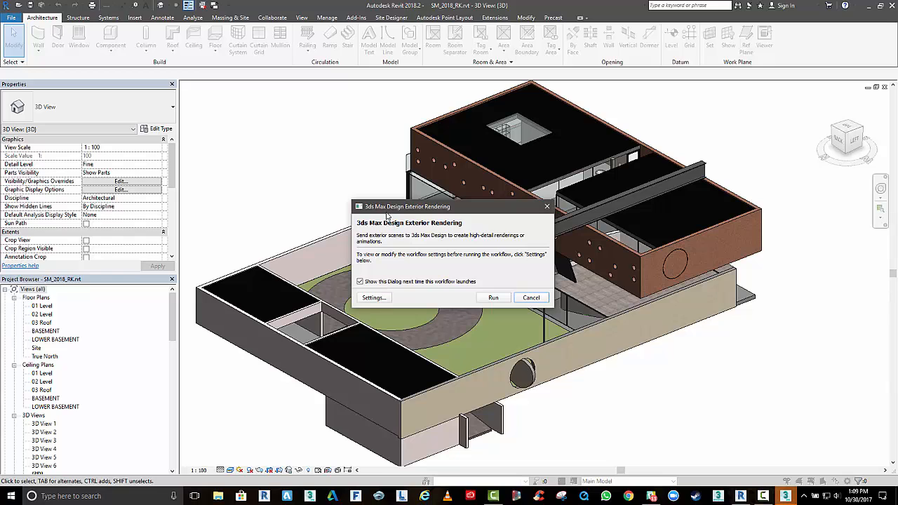
{"action": "left_click", "coordinate": [376, 297]}
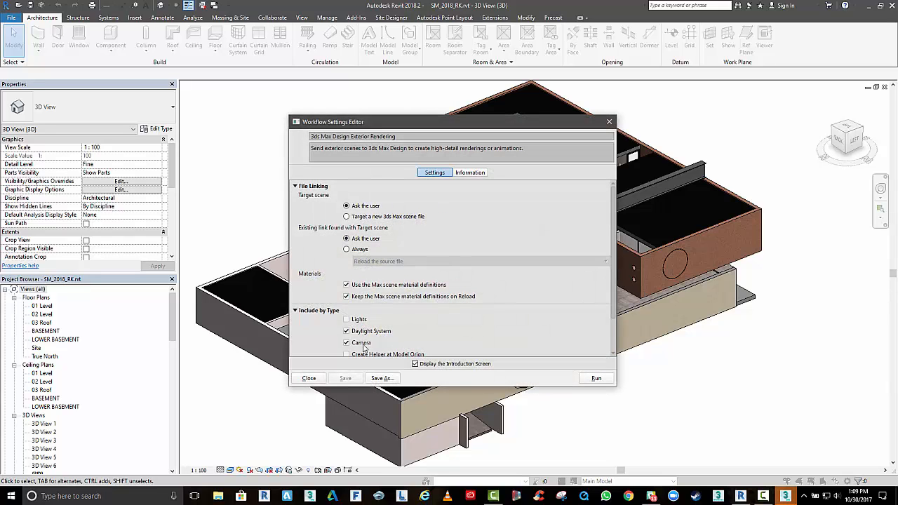
{"action": "scroll", "coordinate": [442, 330], "scroll_direction": "down", "scroll_amount": 1}
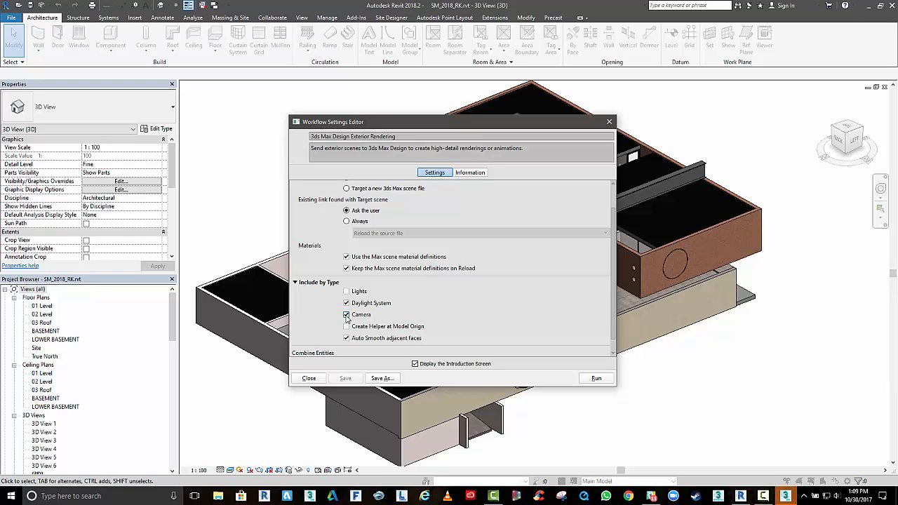
{"action": "left_click", "coordinate": [346, 315]}
{"action": "left_click", "coordinate": [593, 378]}
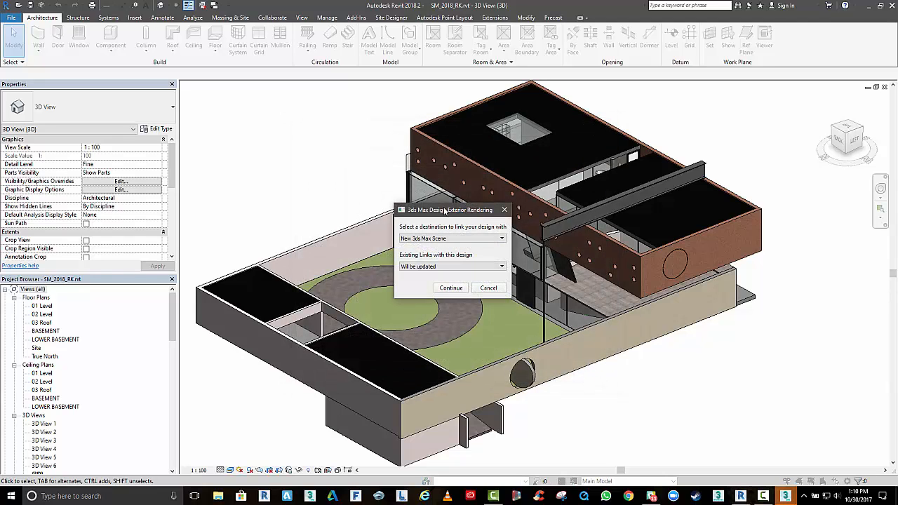
Review the available link destinations and the options for handling existing links with this design.
{"action": "left_click_drag", "start_coordinate": [444, 210], "coordinate": [372, 183]}
{"action": "left_click", "coordinate": [356, 212]}
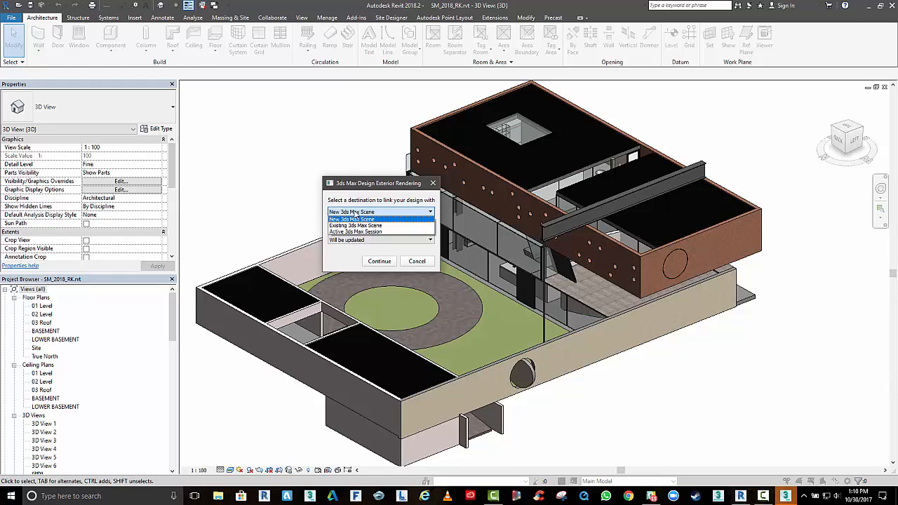
{"action": "left_click", "coordinate": [355, 213]}
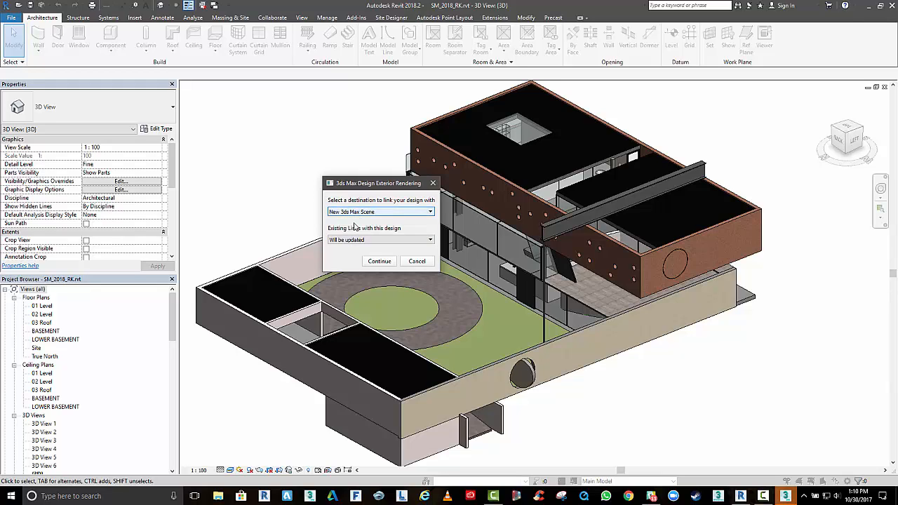
{"action": "left_click", "coordinate": [351, 240]}
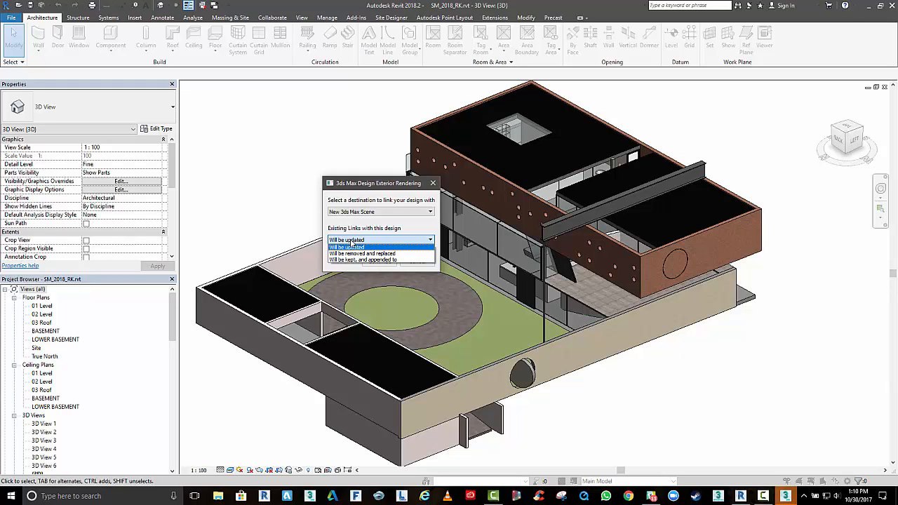
{"action": "left_click", "coordinate": [353, 229]}
{"action": "left_click", "coordinate": [352, 212]}
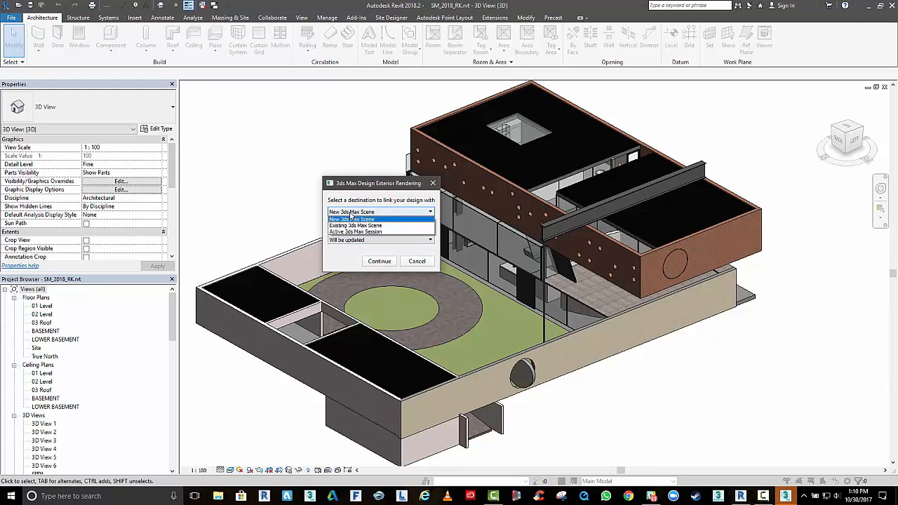
{"action": "left_click", "coordinate": [352, 210]}
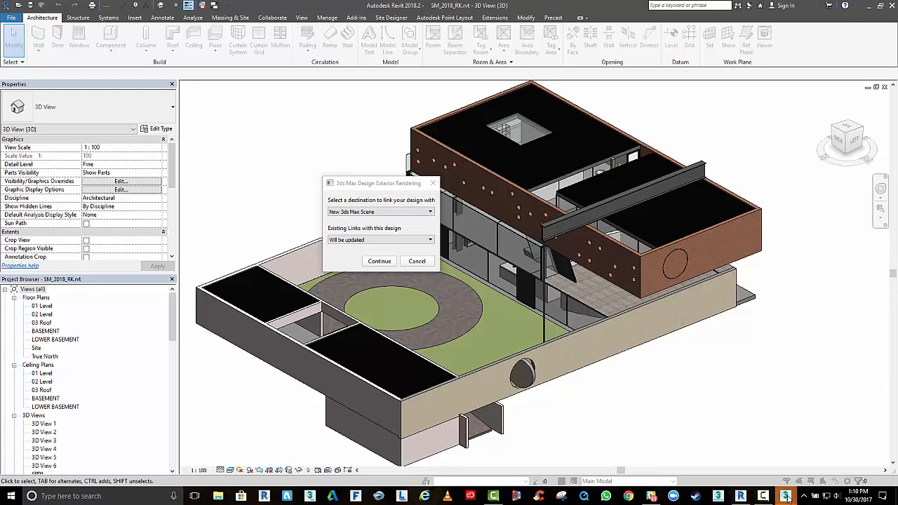
Check the open Untitled 3ds Max session, return to Revit and link the design to that active session.
{"action": "mouse_move", "coordinate": [785, 496]}
{"action": "left_click", "coordinate": [803, 458]}
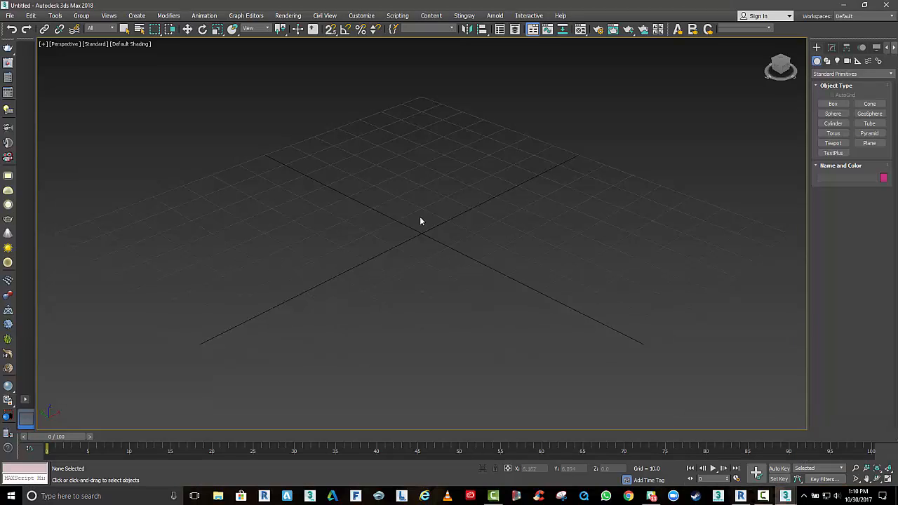
{"action": "middle_click_drag", "start_coordinate": [421, 221], "coordinate": [353, 205]}
{"action": "key", "text": "alt+Tab"}
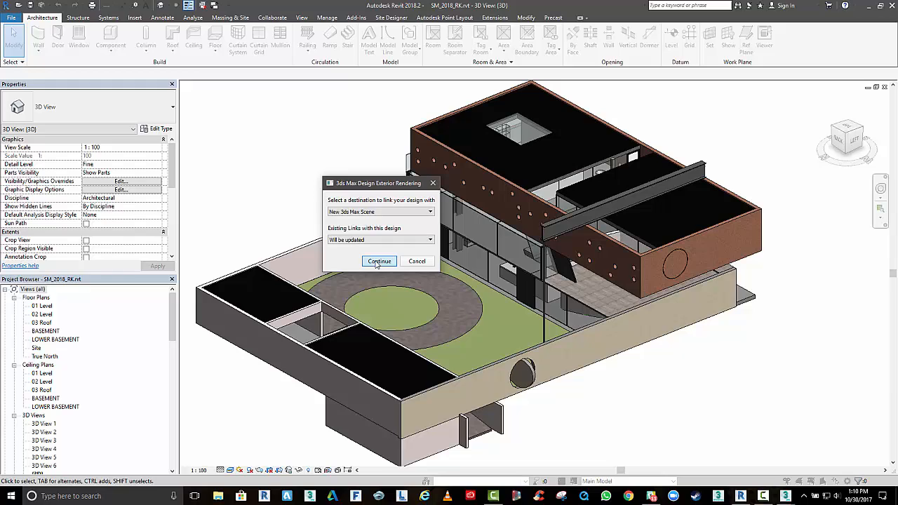
{"action": "left_click", "coordinate": [346, 212]}
{"action": "left_click", "coordinate": [345, 231]}
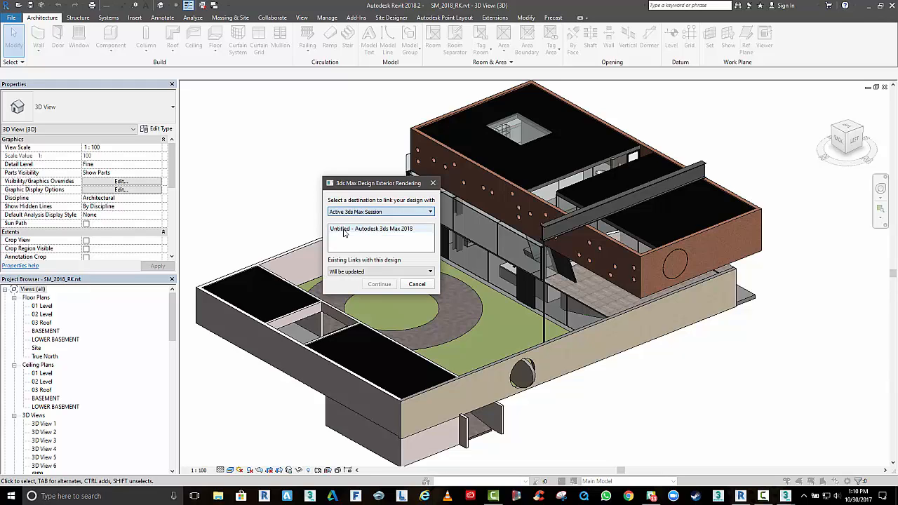
{"action": "left_click", "coordinate": [344, 232]}
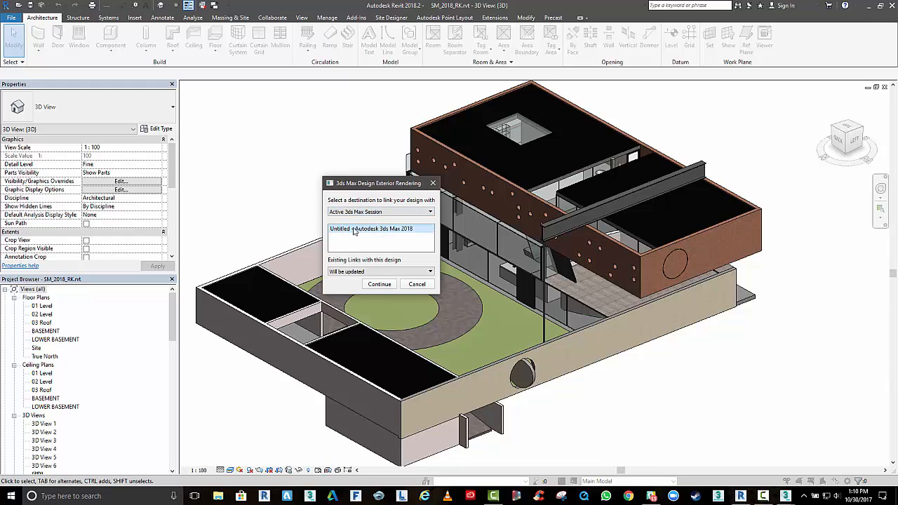
{"action": "left_click", "coordinate": [388, 285]}
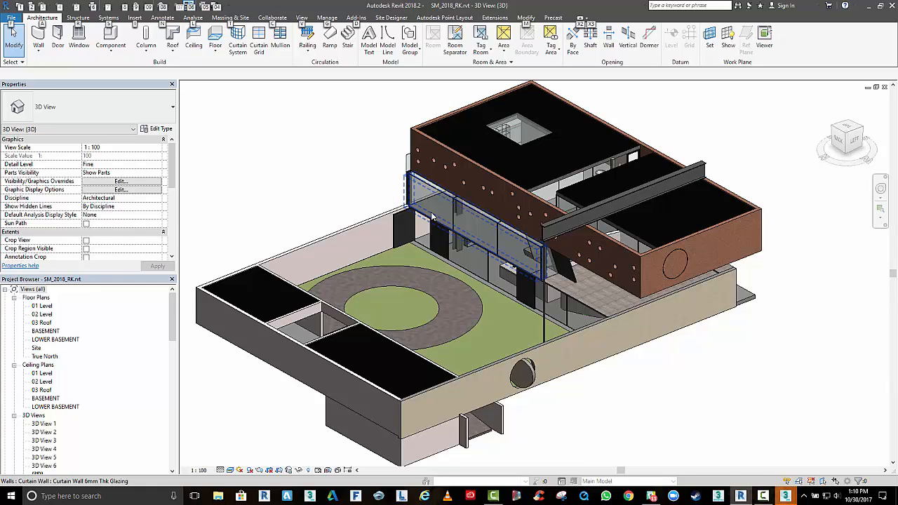
Switch to 3ds Max and display the linked house with edged faces.
{"action": "key", "text": "alt+Tab"}
{"action": "middle_click_drag", "start_coordinate": [467, 251], "coordinate": [409, 144]}
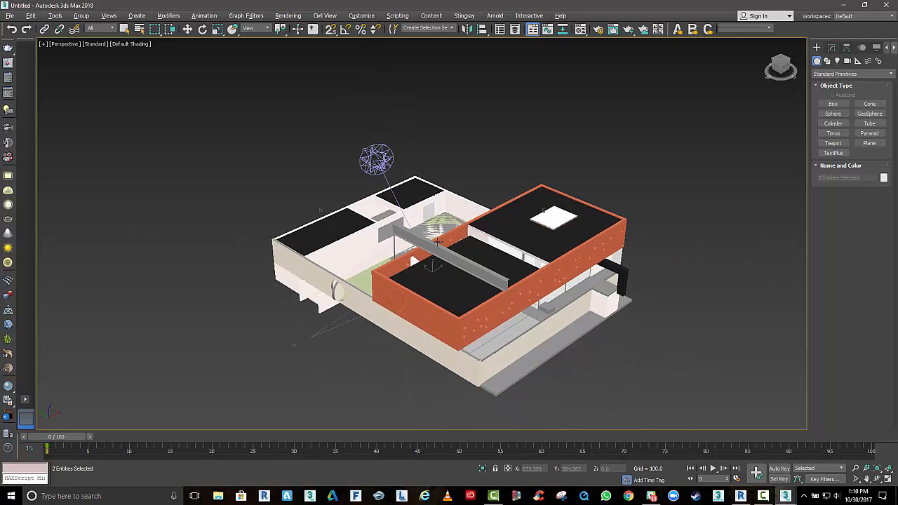
{"action": "mouse_move", "coordinate": [438, 241]}
{"action": "middle_mouse_down", "text": "alt"}
{"action": "mouse_move", "coordinate": [439, 225]}
{"action": "mouse_move", "coordinate": [441, 250]}
{"action": "mouse_move", "coordinate": [393, 246]}
{"action": "mouse_move", "coordinate": [424, 244]}
{"action": "middle_mouse_up", "text": "alt"}
{"action": "key", "text": "F4"}
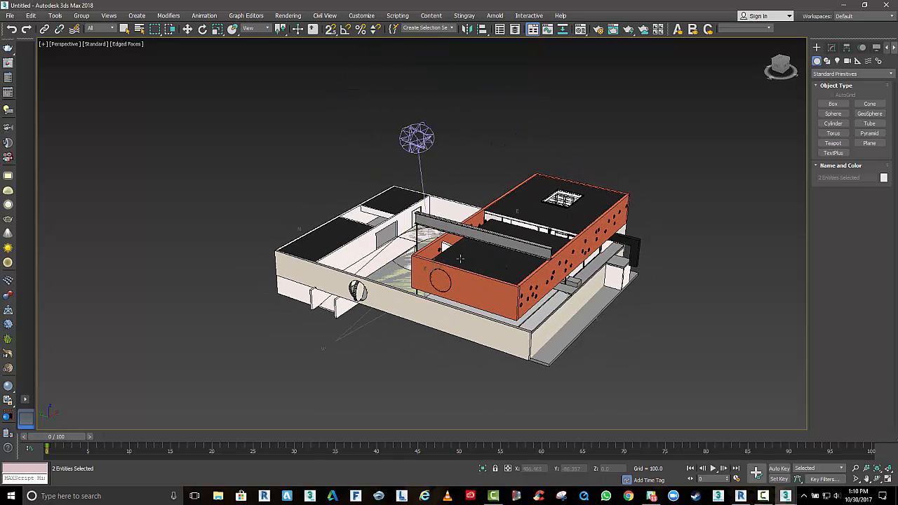
Examine the linked files list in the Manage Links dialog, then close the dialog.
{"action": "left_click", "coordinate": [10, 17]}
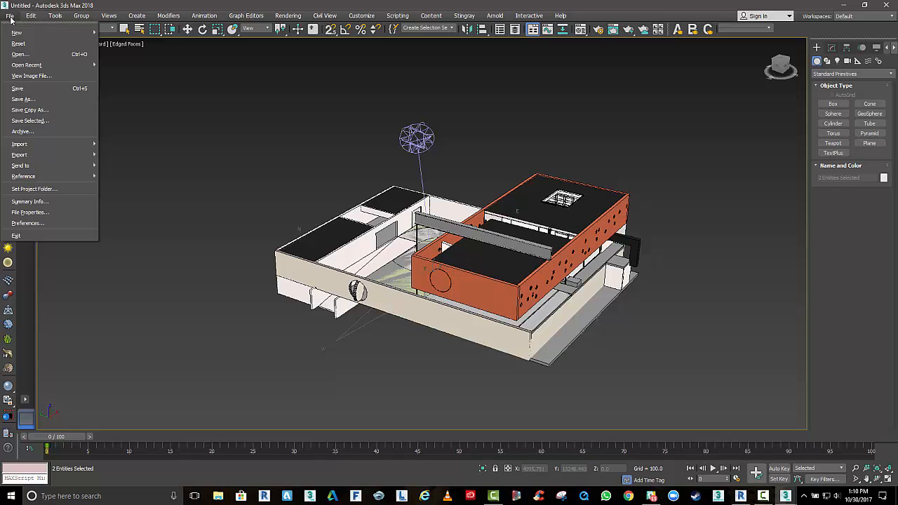
{"action": "mouse_move", "coordinate": [49, 155]}
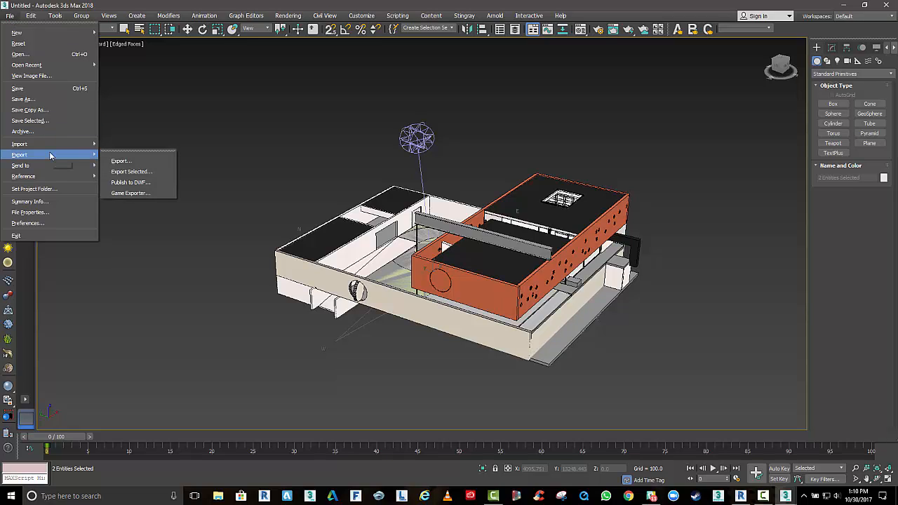
{"action": "mouse_move", "coordinate": [54, 177]}
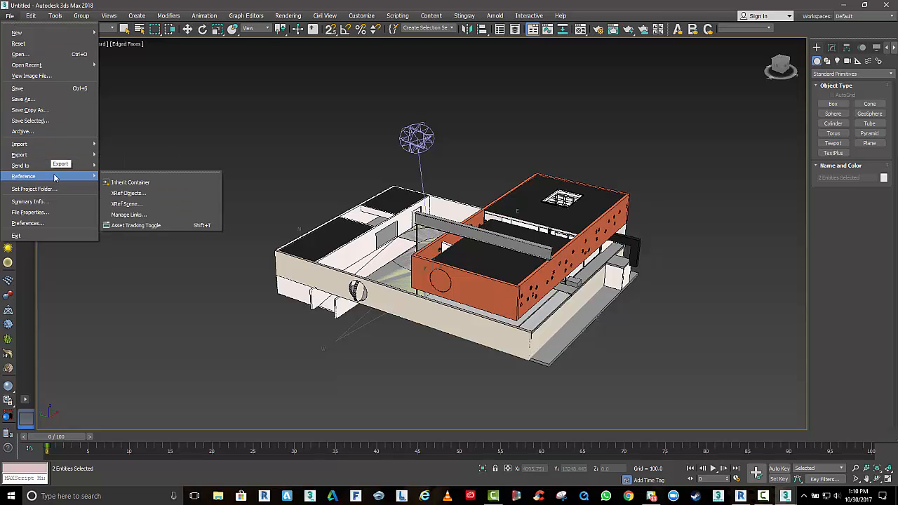
{"action": "left_click", "coordinate": [126, 216]}
{"action": "left_click_drag", "start_coordinate": [202, 141], "coordinate": [203, 129]}
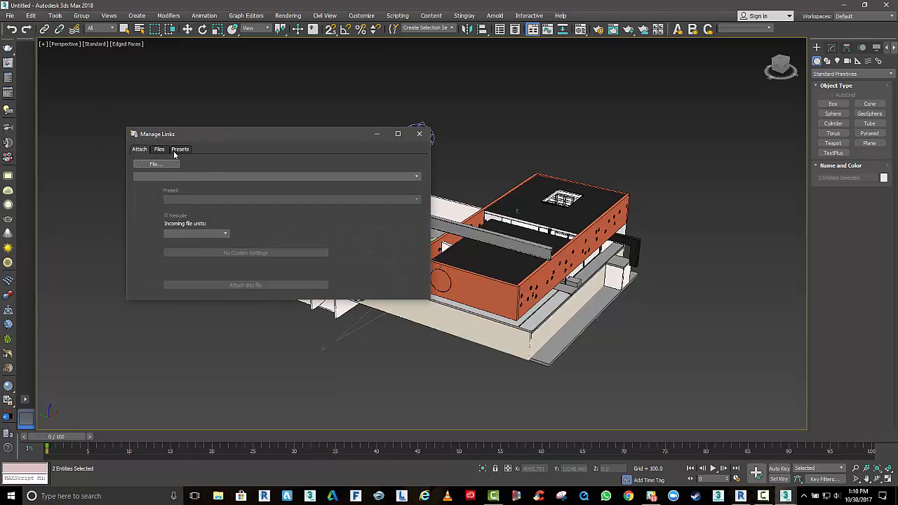
{"action": "left_click", "coordinate": [158, 149]}
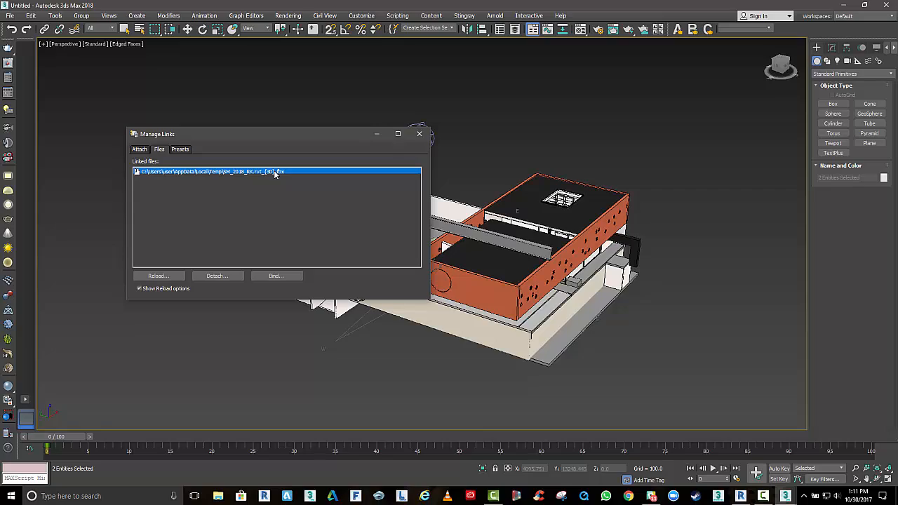
{"action": "left_click", "coordinate": [419, 134]}
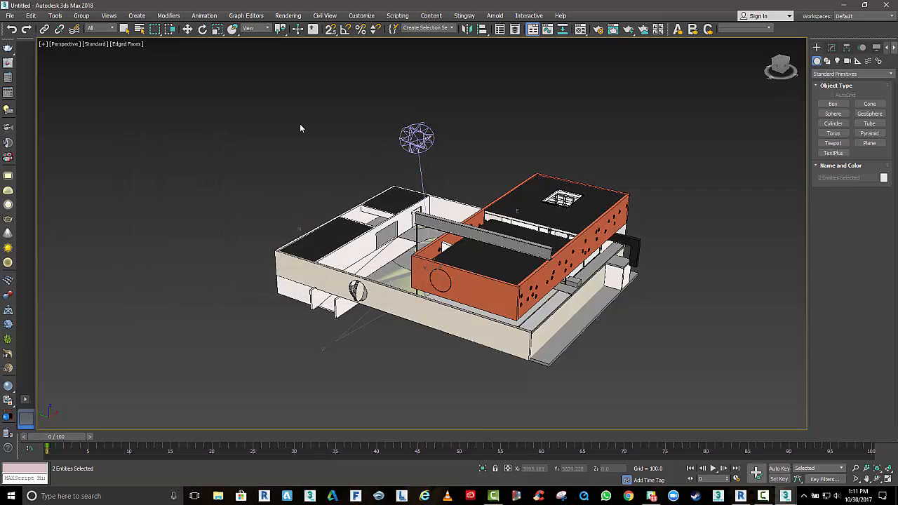
Clear the selection and inspect the circular path in the linked model's courtyard.
{"action": "left_click", "coordinate": [264, 197]}
{"action": "middle_click_drag", "start_coordinate": [264, 197], "coordinate": [290, 207]}
{"action": "scroll", "coordinate": [295, 223], "scroll_direction": "up", "scroll_amount": 3}
{"action": "middle_click_drag", "start_coordinate": [348, 215], "coordinate": [357, 234], "text": "alt"}
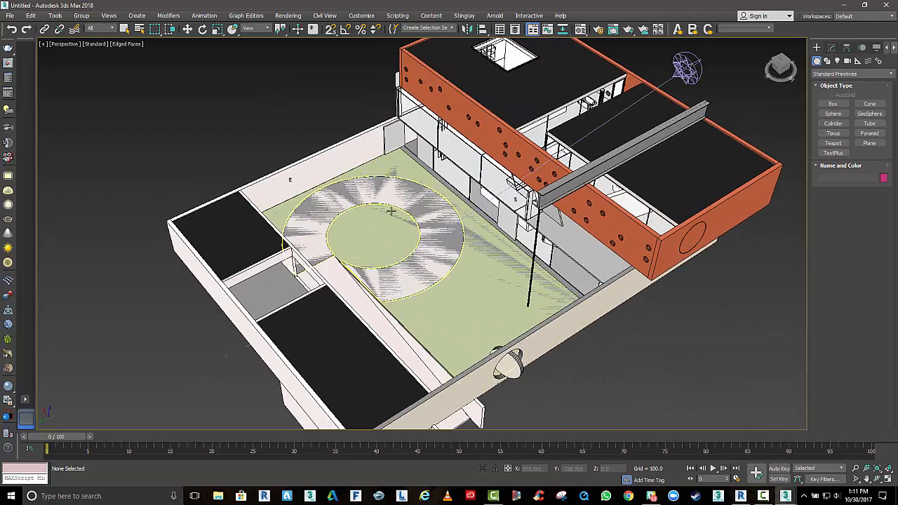
Switch to Revit and delete the floor and the grass topography, including the circular path, from the courtyard.
{"action": "key", "text": "alt+Tab"}
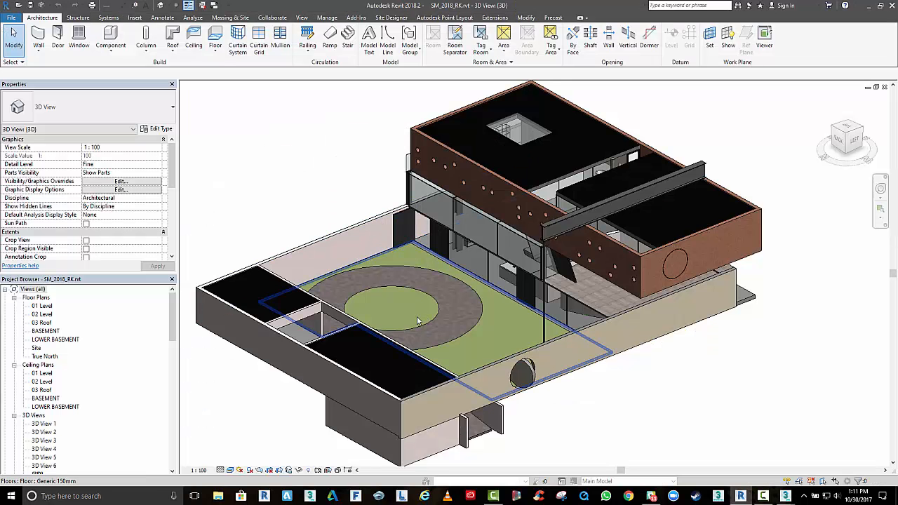
{"action": "left_click", "coordinate": [417, 321]}
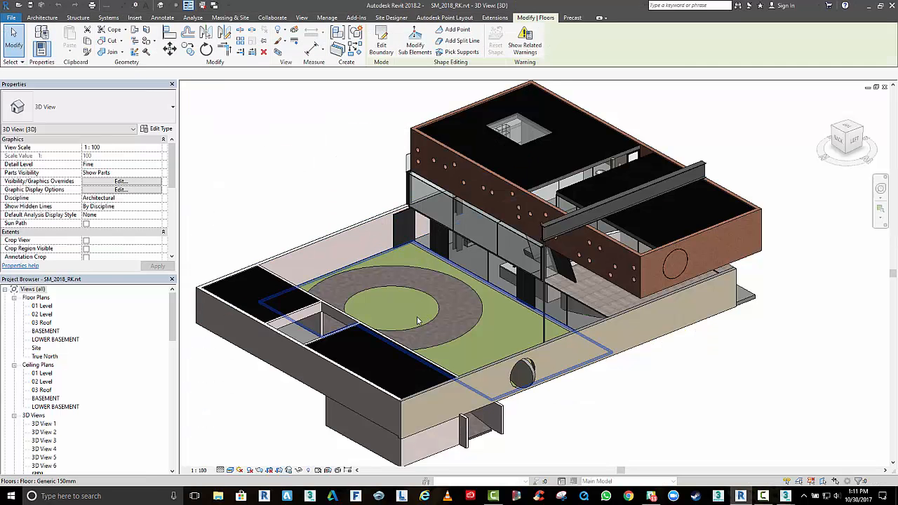
{"action": "key", "text": "Delete"}
{"action": "left_click", "coordinate": [400, 297]}
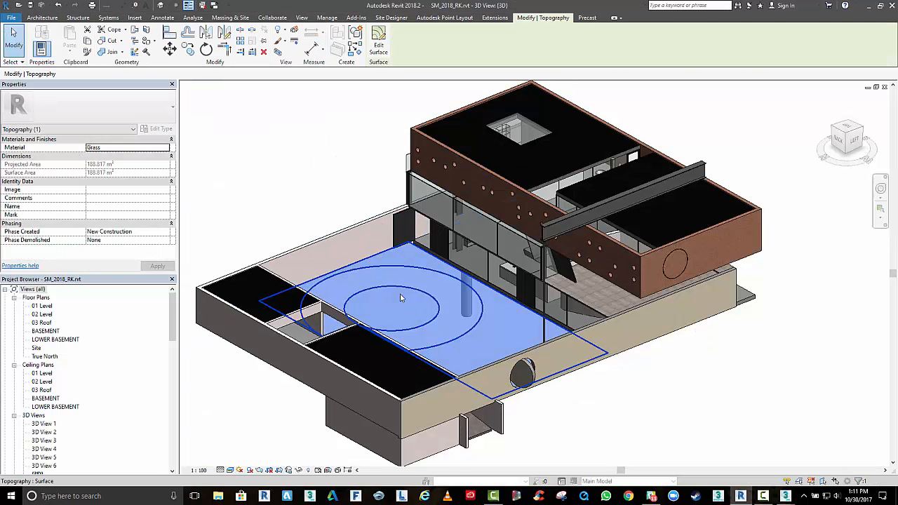
{"action": "key", "text": "Delete"}
{"action": "mouse_move", "coordinate": [423, 313]}
{"action": "middle_mouse_down"}
{"action": "mouse_move", "coordinate": [454, 346]}
{"action": "mouse_move", "coordinate": [415, 307]}
{"action": "middle_mouse_up"}
{"action": "middle_click_drag", "start_coordinate": [386, 257], "coordinate": [400, 307], "text": "shift"}
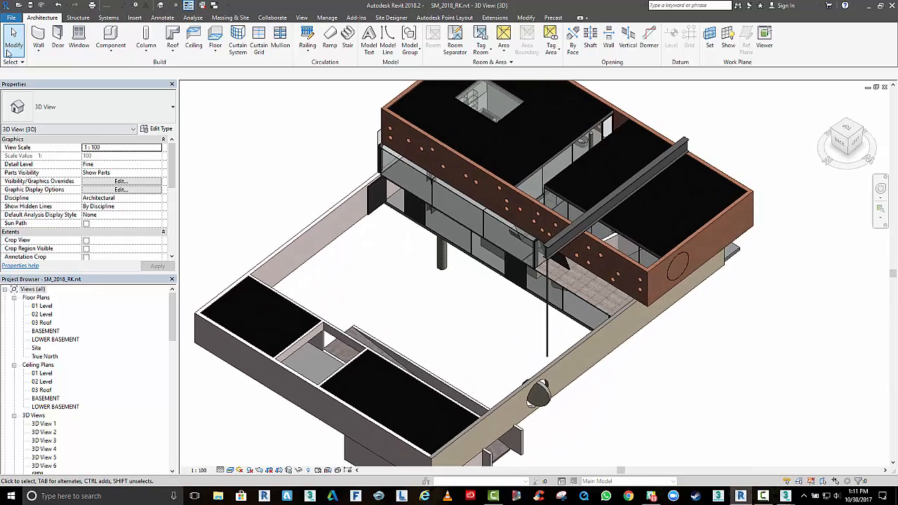
Run the 3ds Max exterior rendering suite workflow to the active Untitled session, with existing links set to be updated.
{"action": "left_click", "coordinate": [11, 18]}
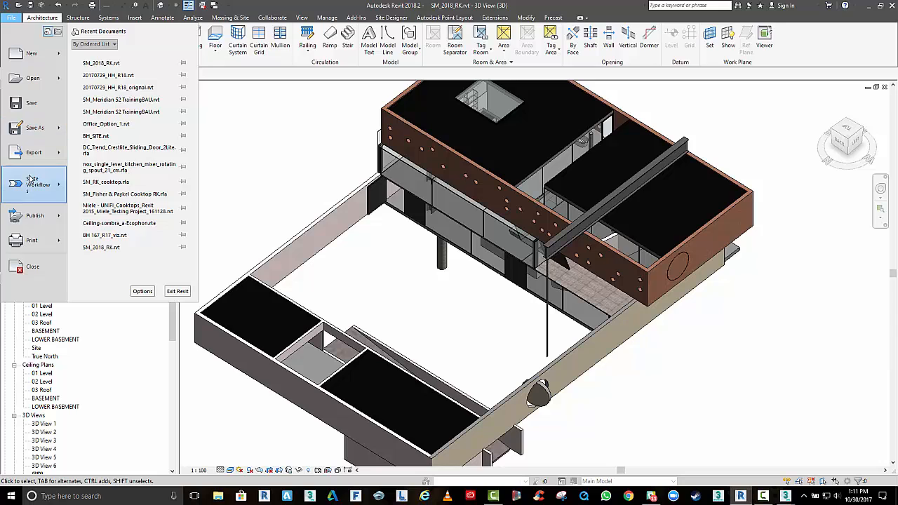
{"action": "mouse_move", "coordinate": [35, 184]}
{"action": "left_click", "coordinate": [112, 88]}
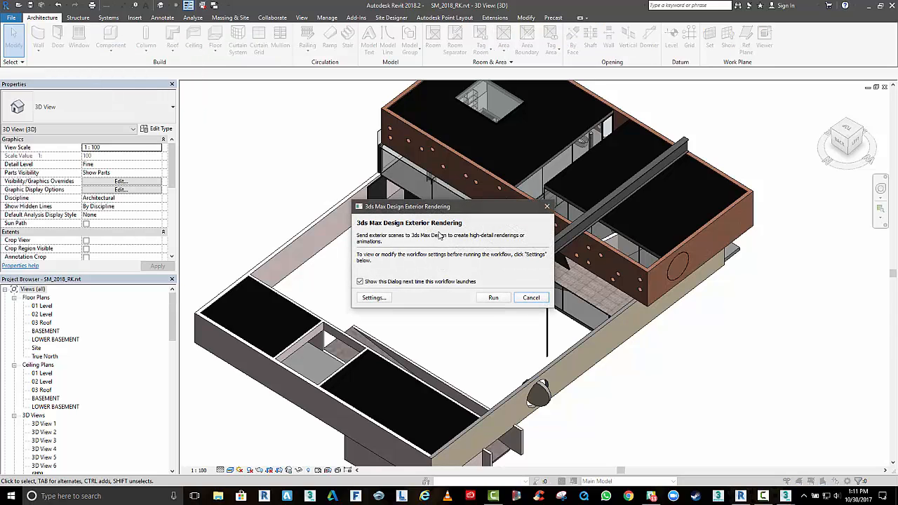
{"action": "left_click", "coordinate": [494, 298]}
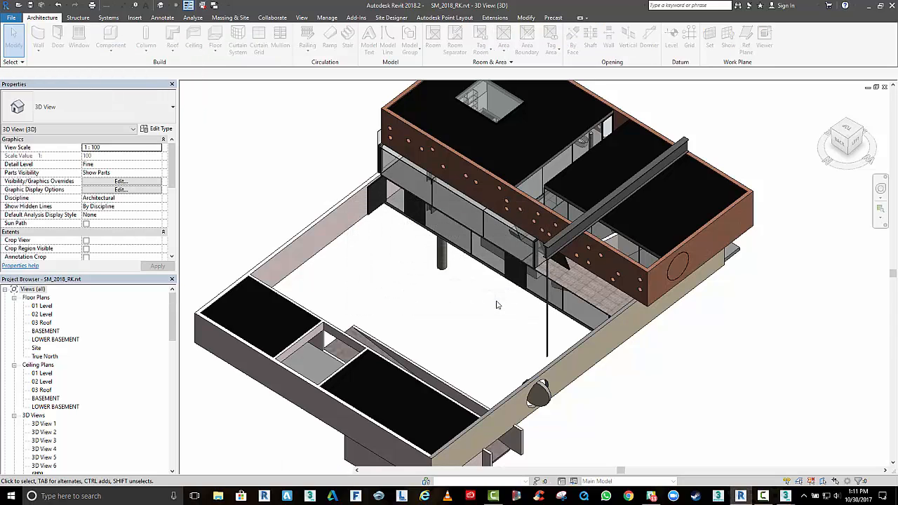
{"action": "left_click", "coordinate": [413, 239]}
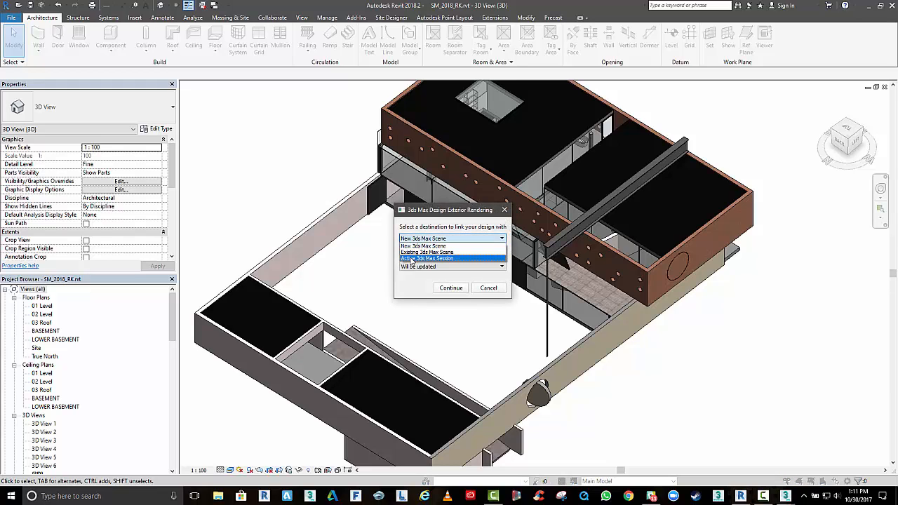
{"action": "left_click", "coordinate": [412, 258]}
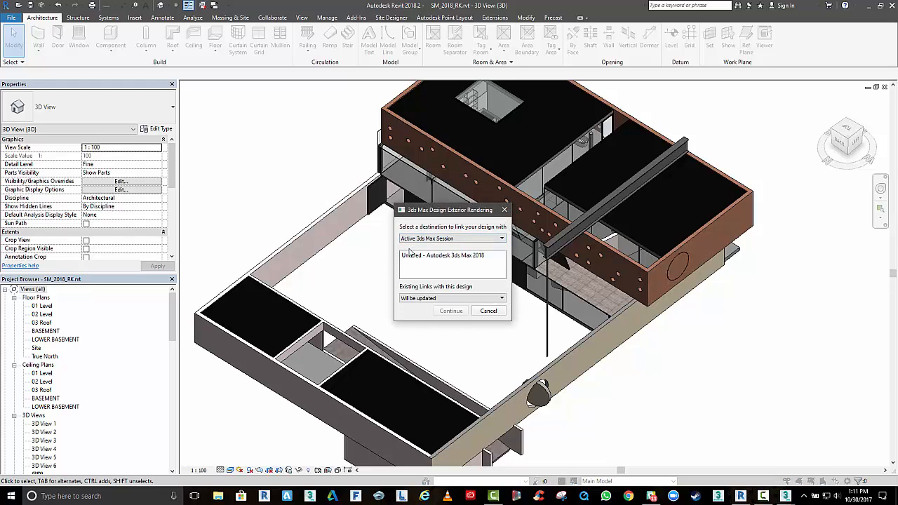
{"action": "left_click", "coordinate": [413, 299]}
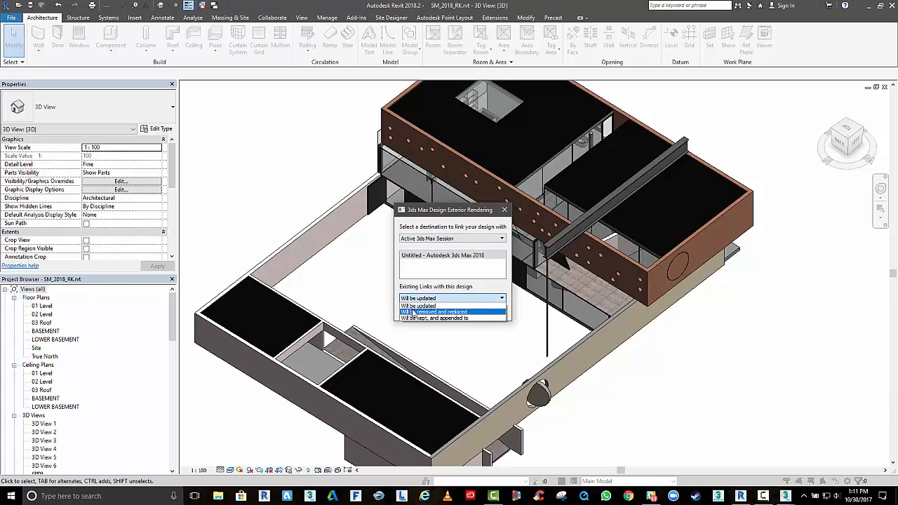
{"action": "left_click", "coordinate": [418, 306]}
{"action": "left_click", "coordinate": [450, 312]}
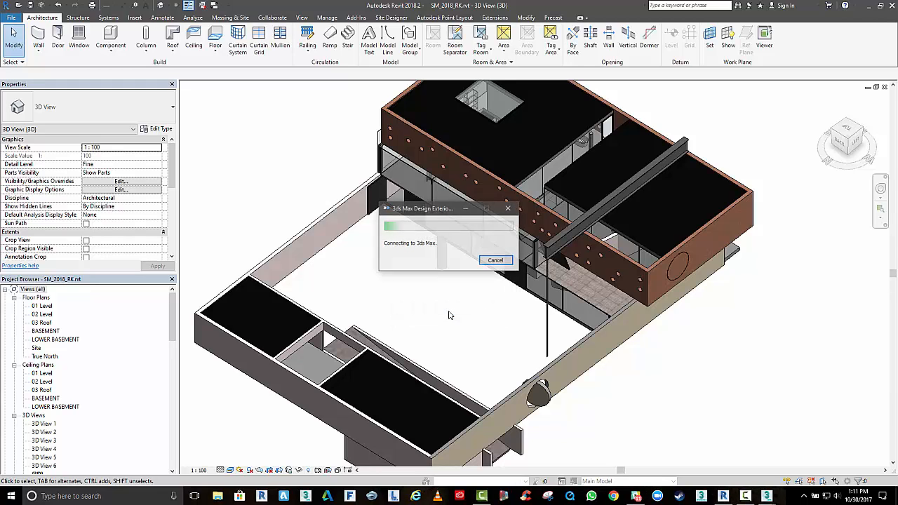
Switch to 3ds Max and inspect the courtyard of the updated linked model.
{"action": "key", "text": "alt+Tab"}
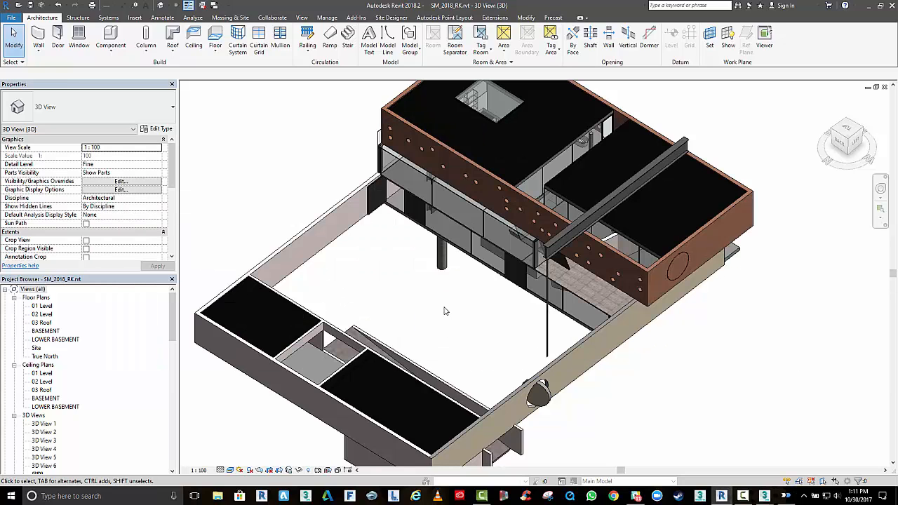
{"action": "key", "text": "alt+Tab"}
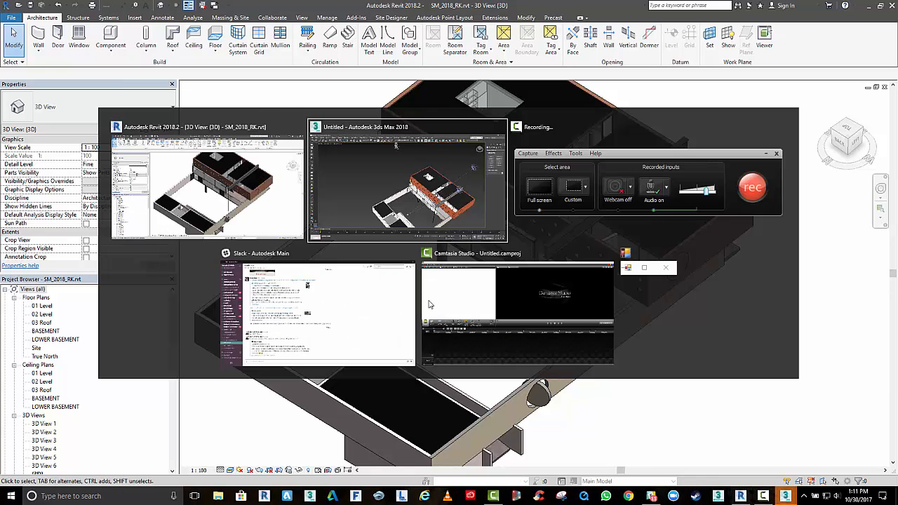
{"action": "middle_click_drag", "start_coordinate": [430, 304], "coordinate": [423, 273], "text": "alt"}
Return to Revit, undo the courtyard deletions and rerun the exterior rendering workflow to the active 3ds Max session.
{"action": "key", "text": "alt+Tab"}
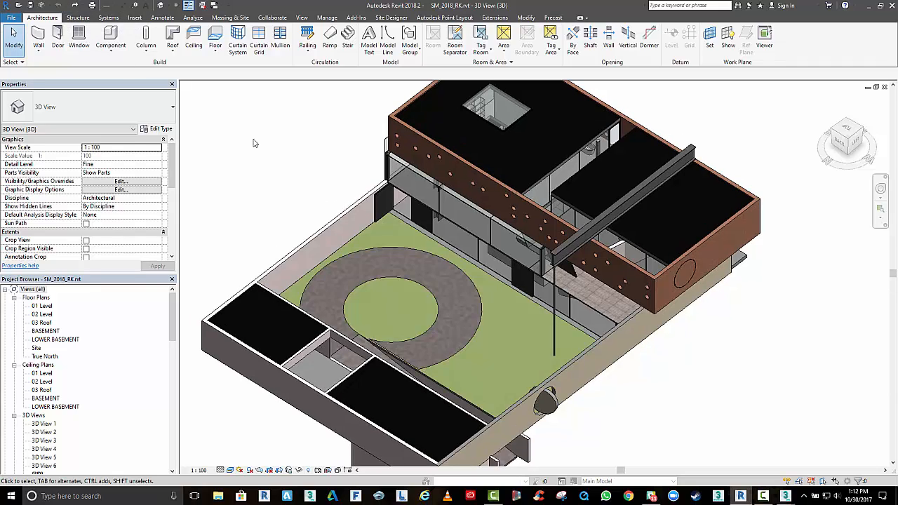
{"action": "left_click", "coordinate": [12, 17]}
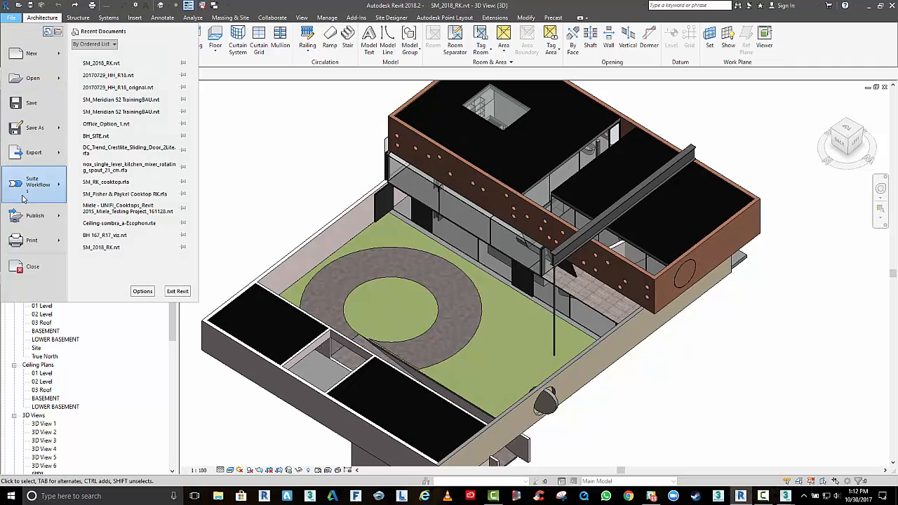
{"action": "mouse_move", "coordinate": [31, 186]}
{"action": "left_click", "coordinate": [106, 87]}
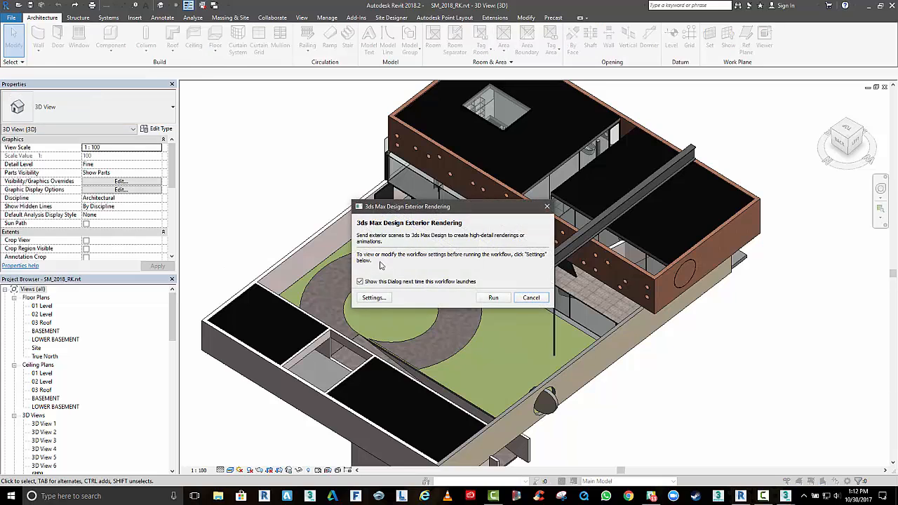
{"action": "left_click", "coordinate": [509, 298]}
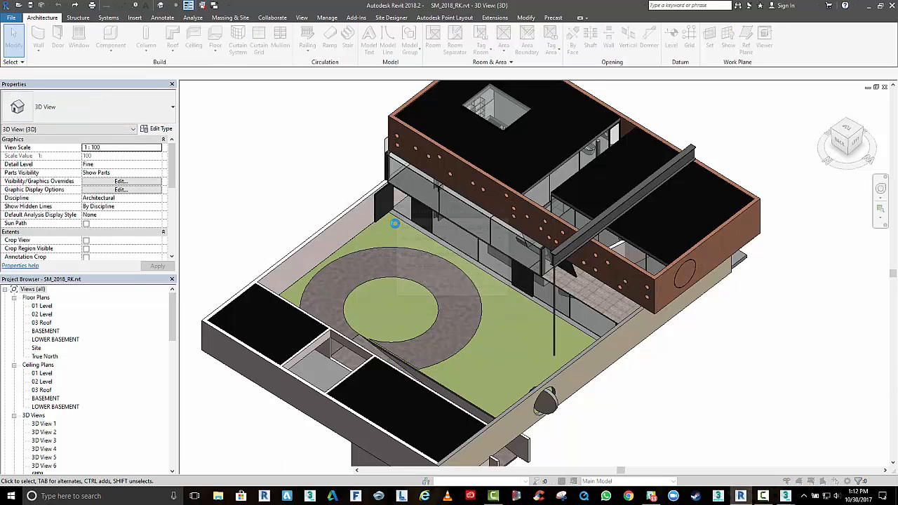
{"action": "left_click", "coordinate": [414, 240]}
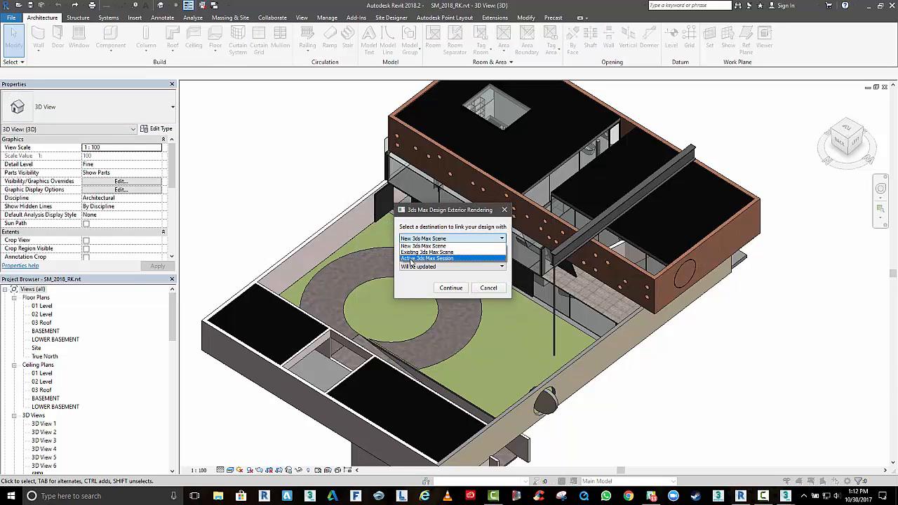
{"action": "left_click", "coordinate": [414, 261]}
{"action": "left_click", "coordinate": [418, 258]}
{"action": "left_click", "coordinate": [451, 310]}
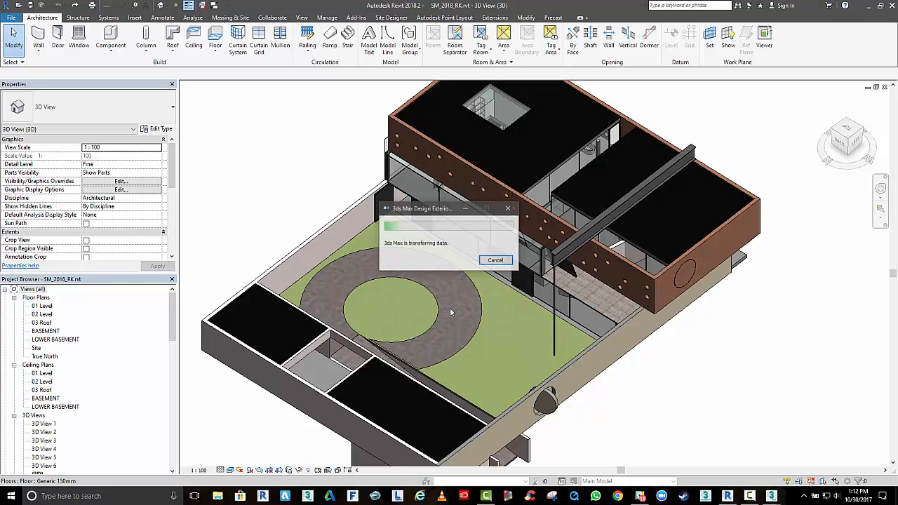
Switch to 3ds Max and check the courtyard surfaces and circular path in the refreshed model from several angles.
{"action": "key", "text": "alt+Tab"}
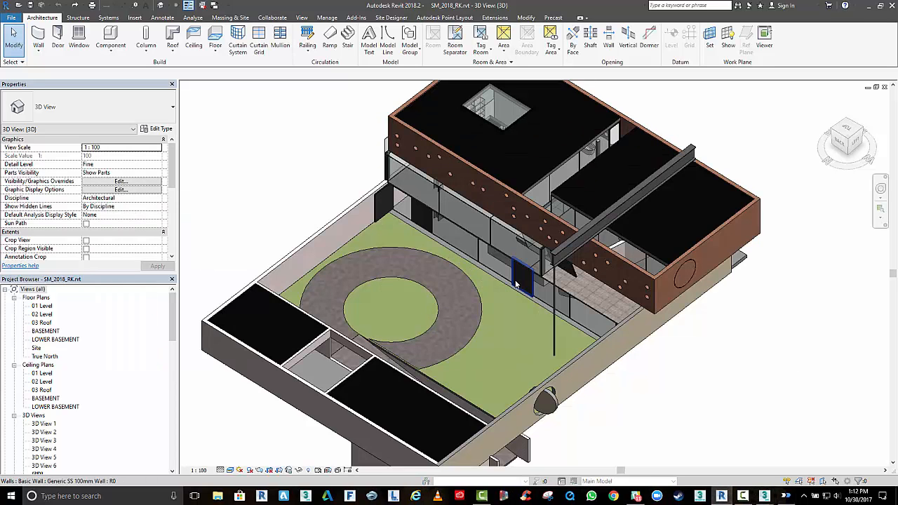
{"action": "key", "text": "alt+Tab"}
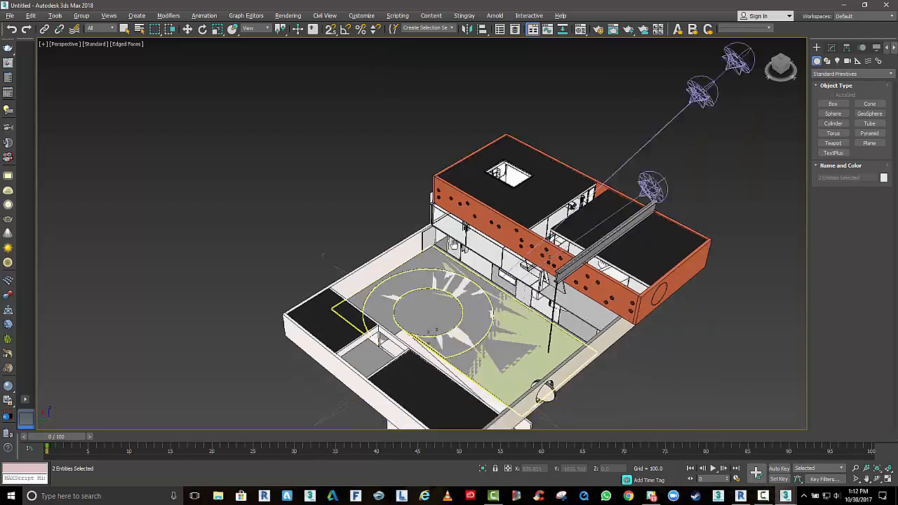
{"action": "middle_click_drag", "start_coordinate": [516, 334], "coordinate": [509, 302]}
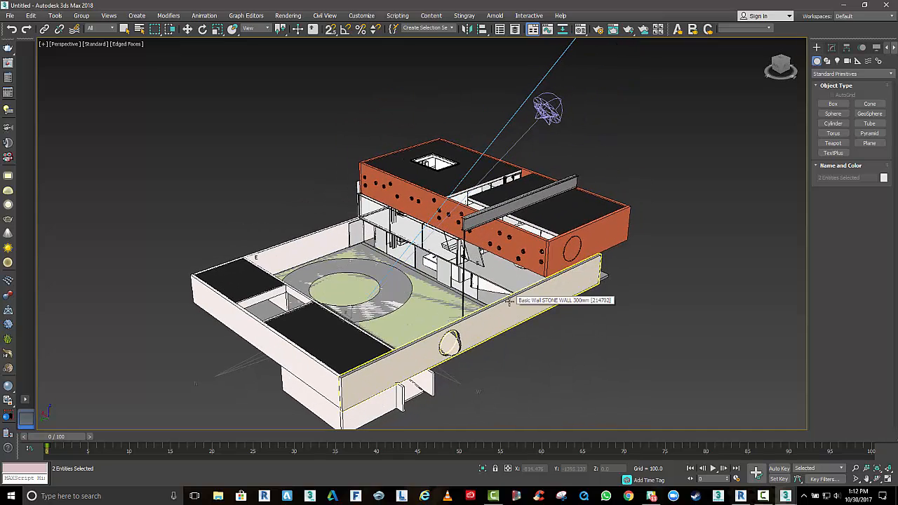
{"action": "middle_click_drag", "start_coordinate": [302, 199], "coordinate": [300, 174]}
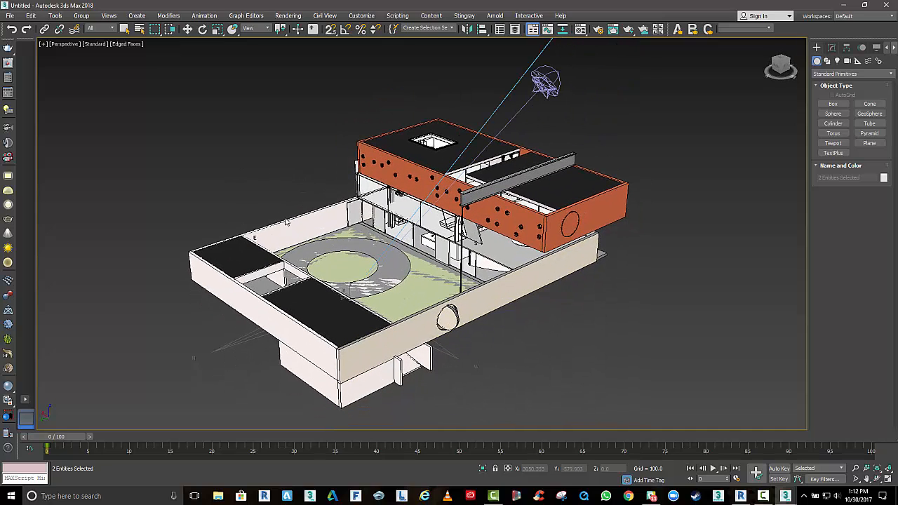
Display the import and file linking options available in 3ds Max.
{"action": "left_click", "coordinate": [10, 16]}
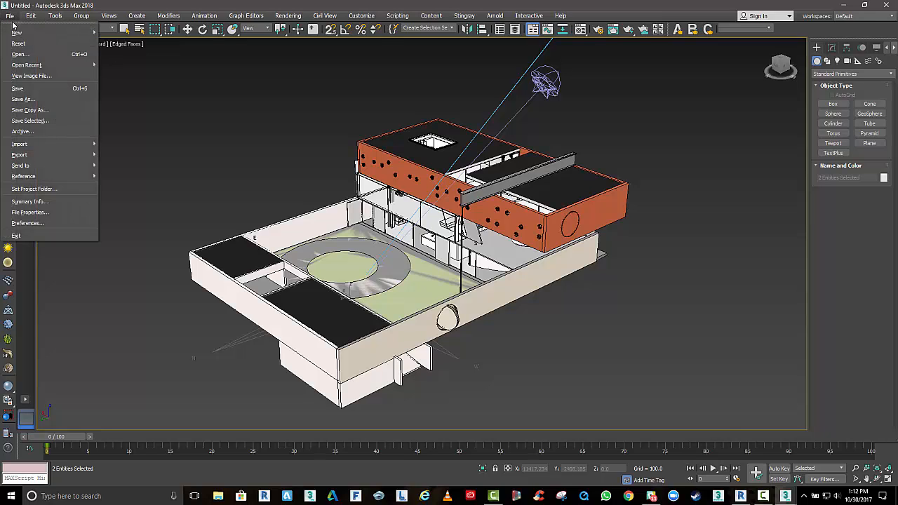
{"action": "mouse_move", "coordinate": [43, 148]}
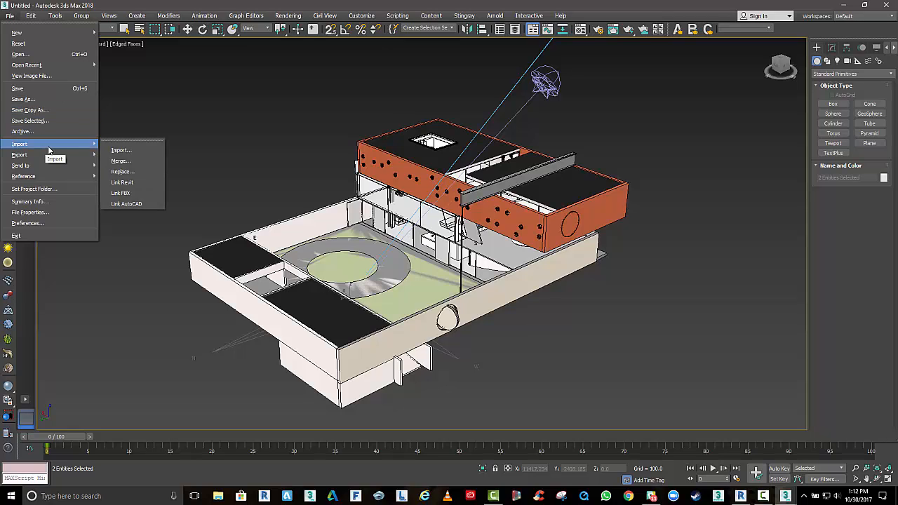